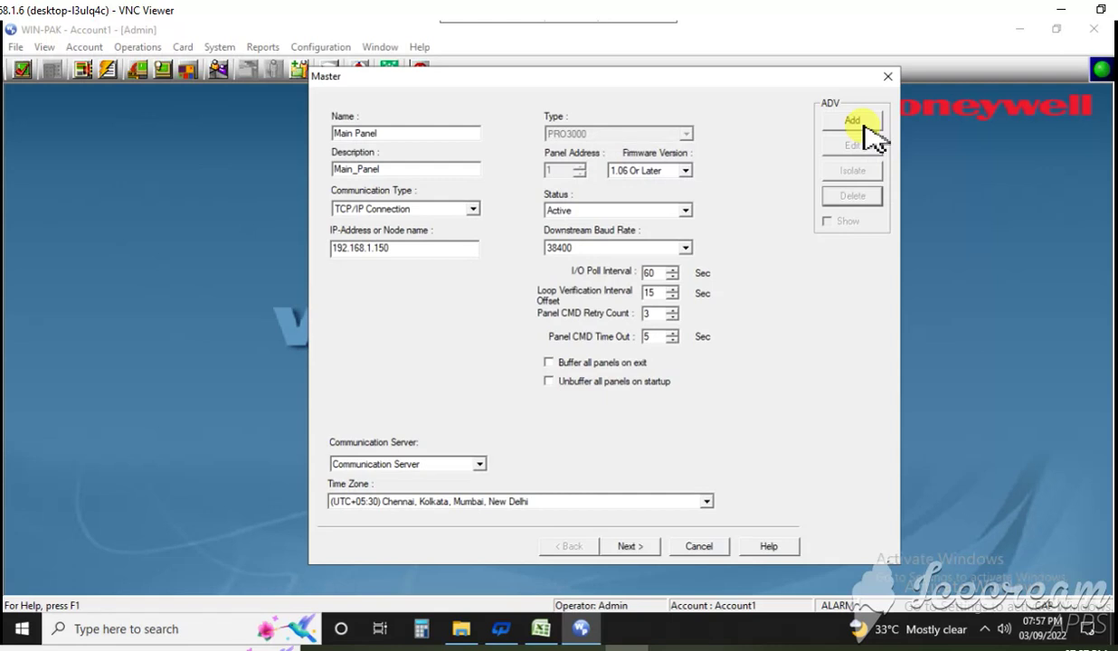
Add an abstract device record for the Main Panel with default settings, and proceed past card formats and time zones to the panel options
click(855, 124)
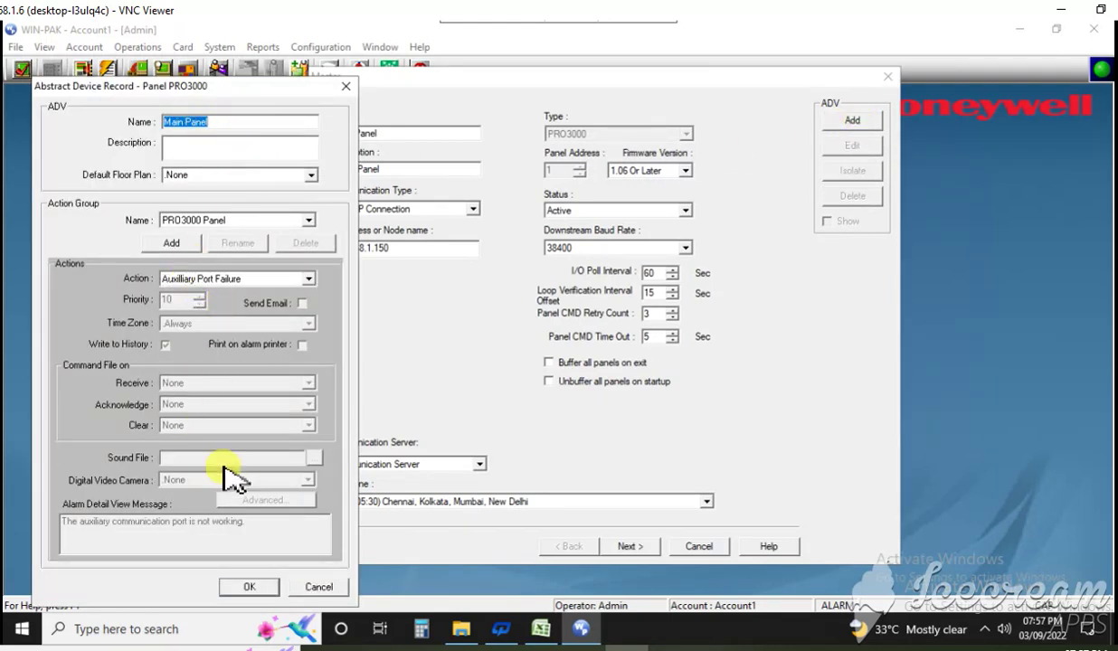
click(249, 589)
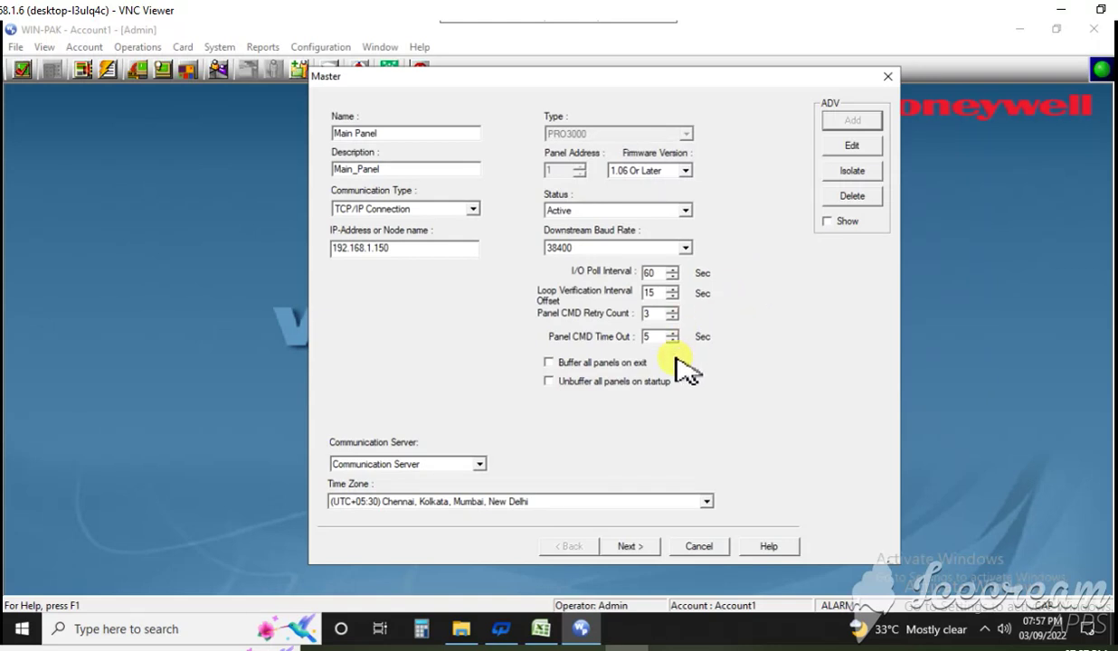
click(638, 548)
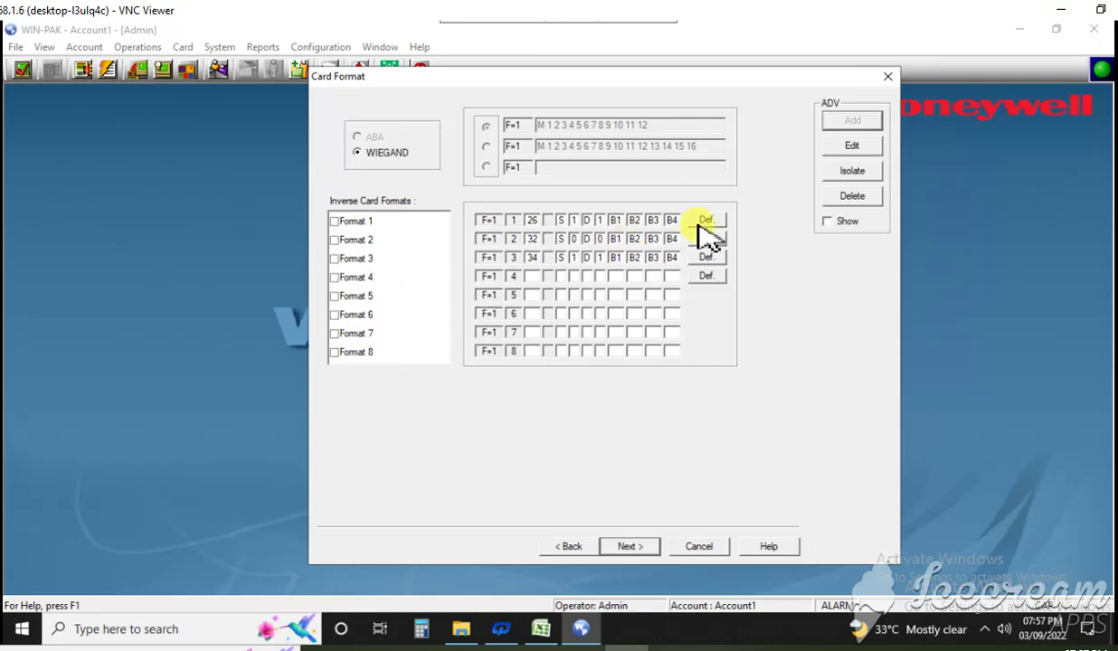
click(640, 545)
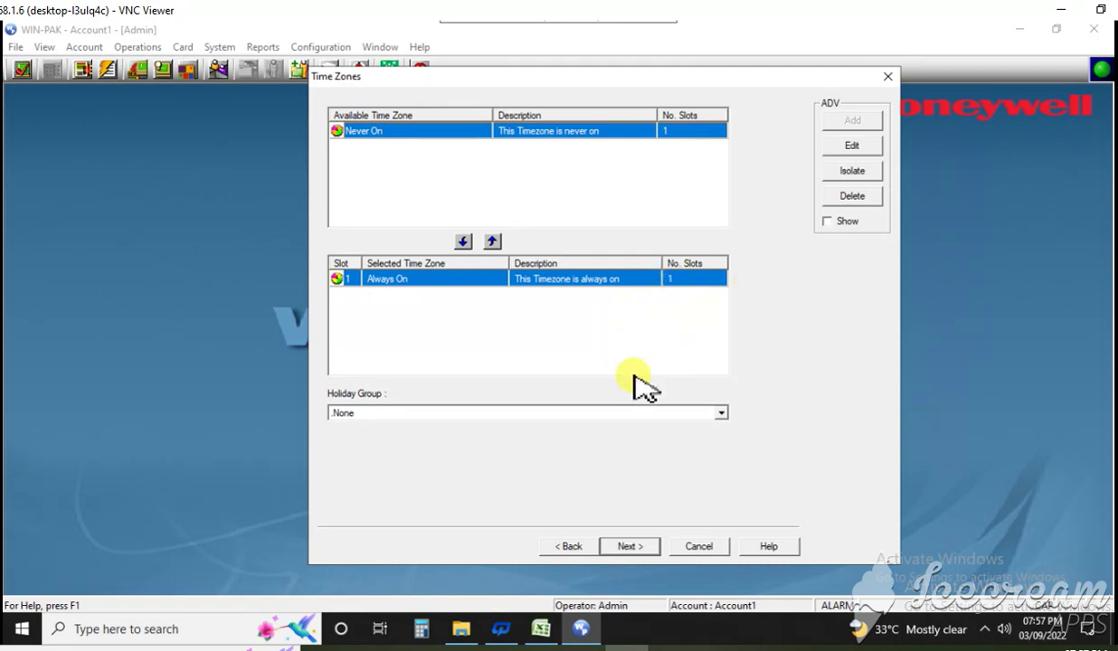
click(630, 547)
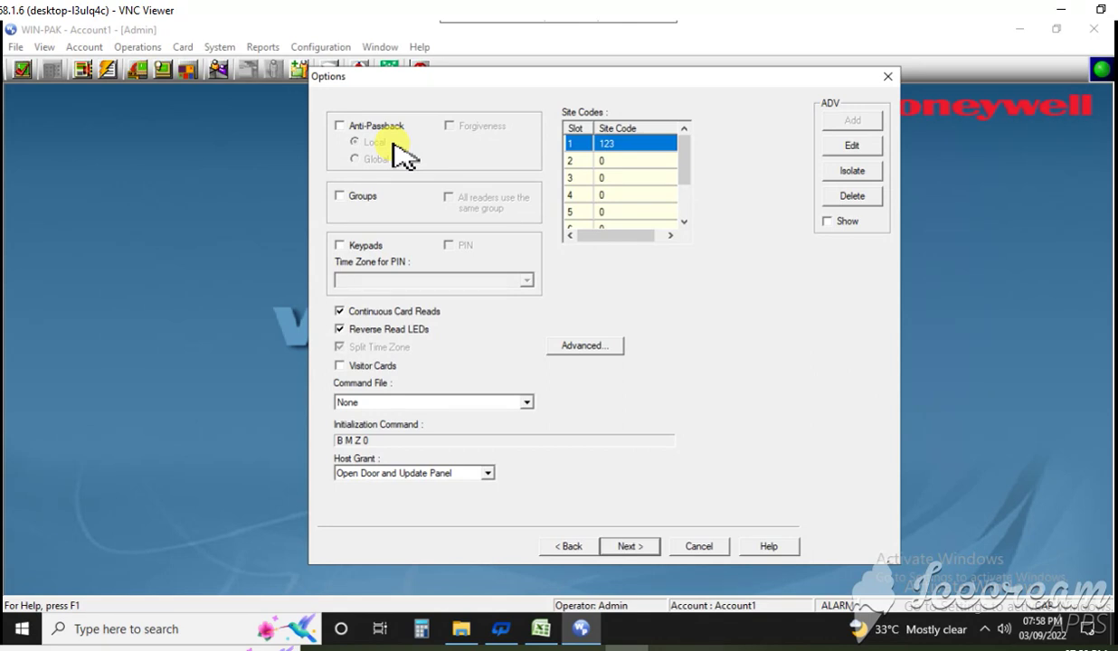
Try anti-passback in Local and Global mode with Forgiveness, and switch anti-passback off again
click(340, 126)
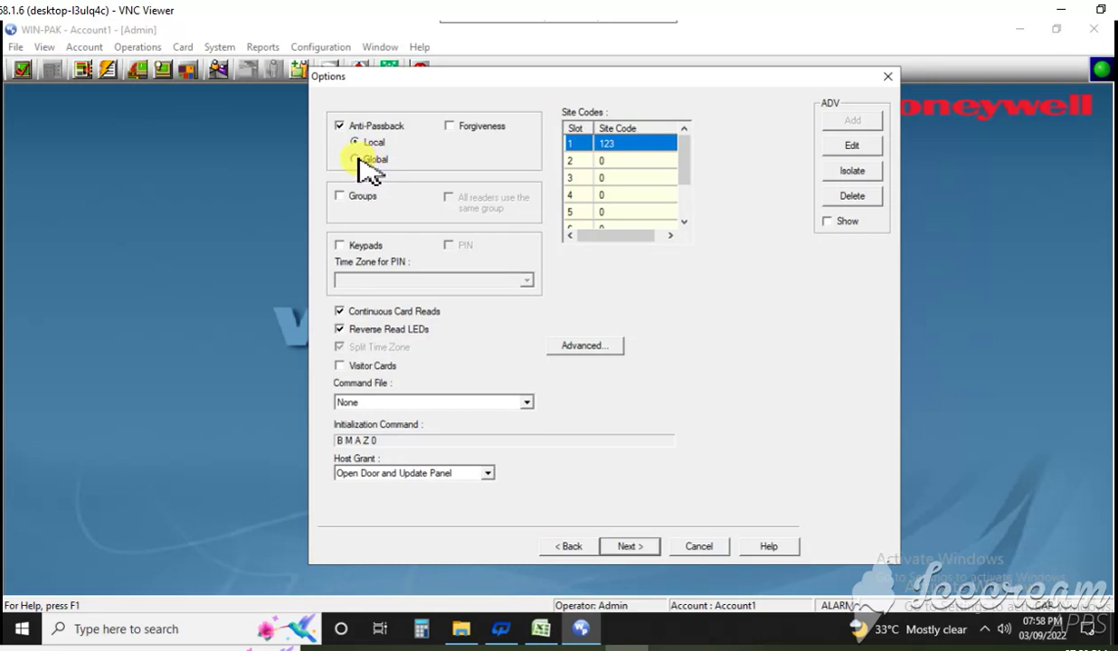
click(373, 160)
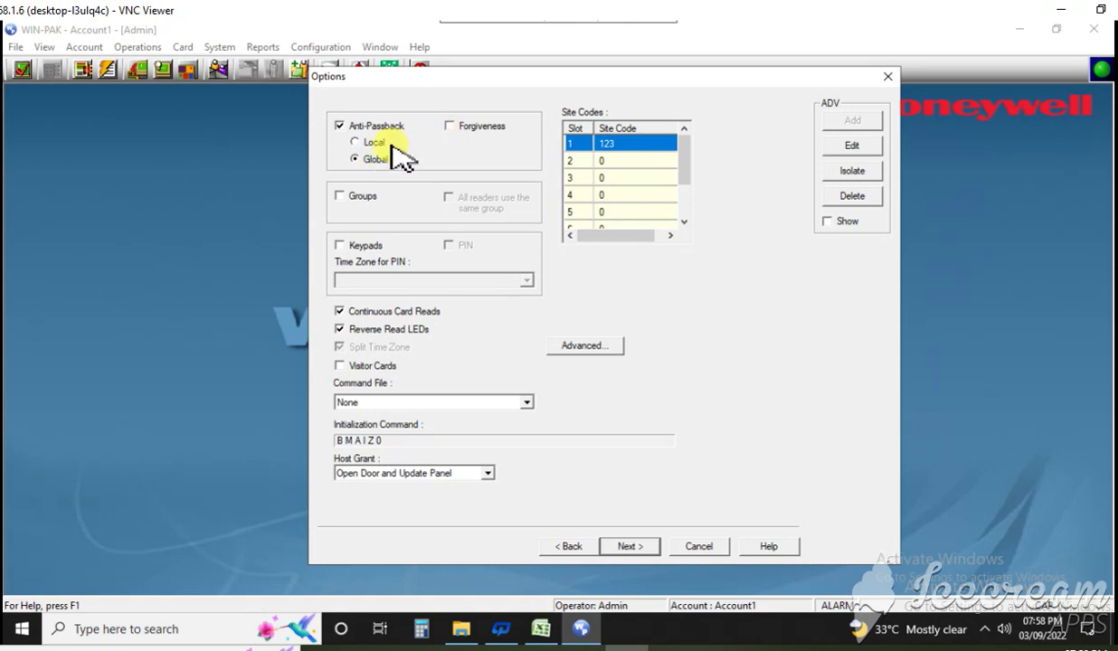
click(374, 143)
click(378, 158)
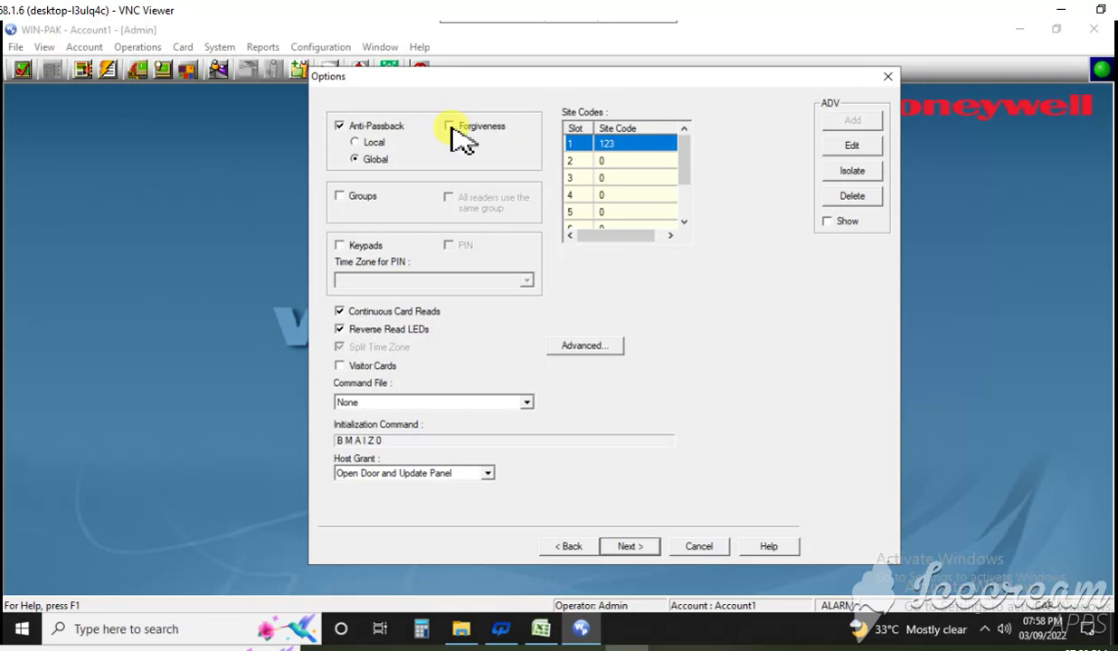
click(452, 129)
click(451, 127)
click(451, 127)
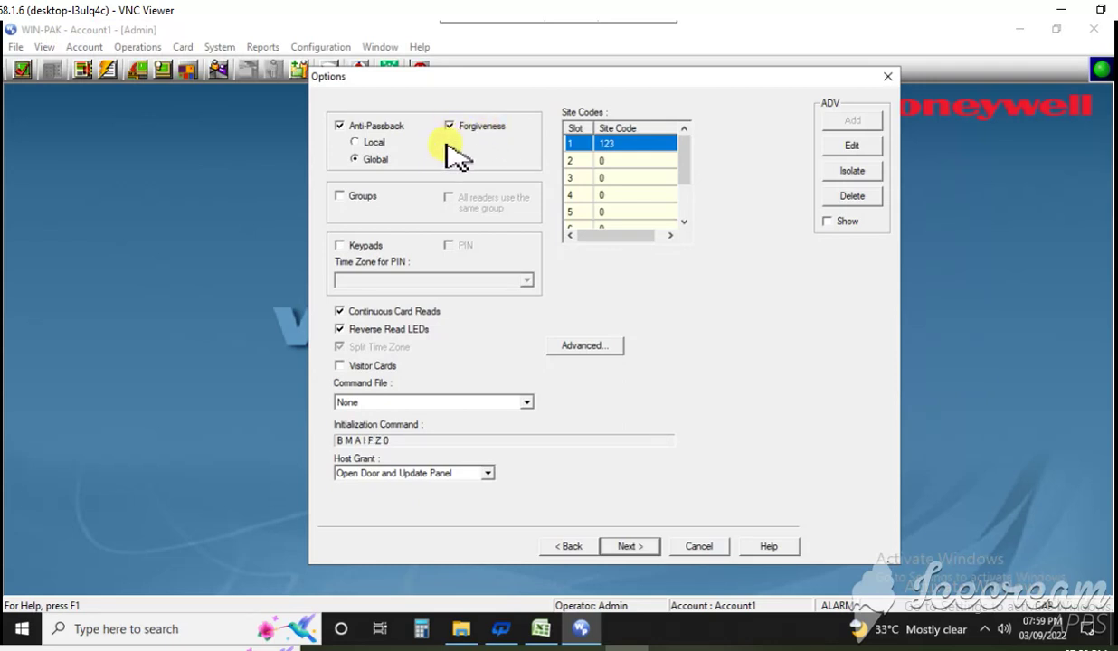
click(342, 126)
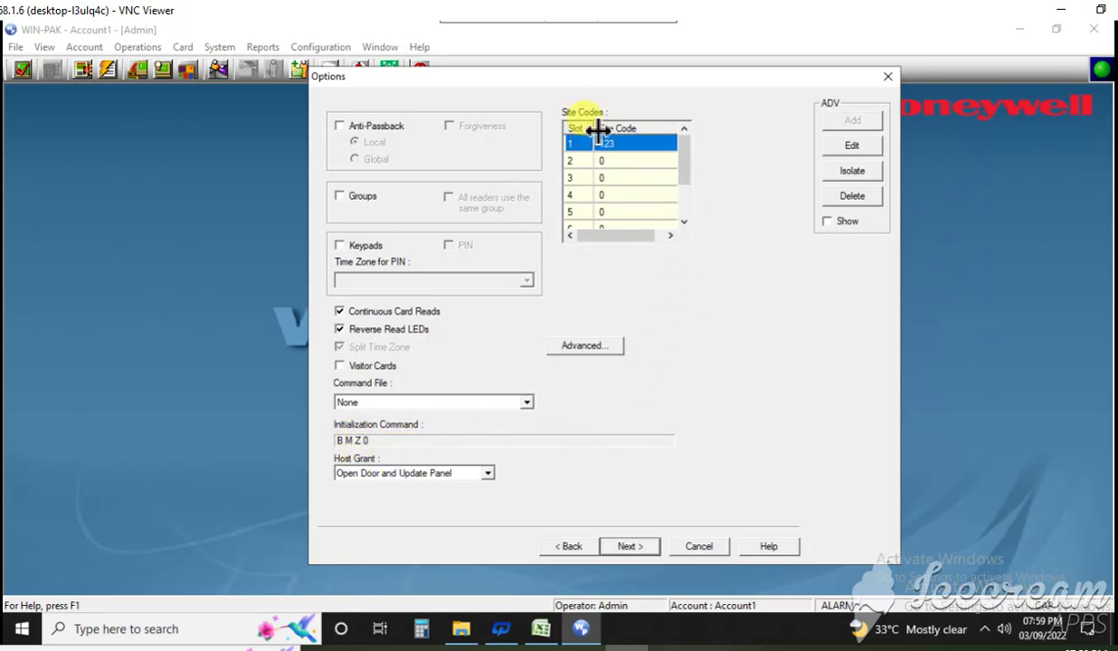
Try site code 0 in slot 1 and restore it to 123
click(634, 143)
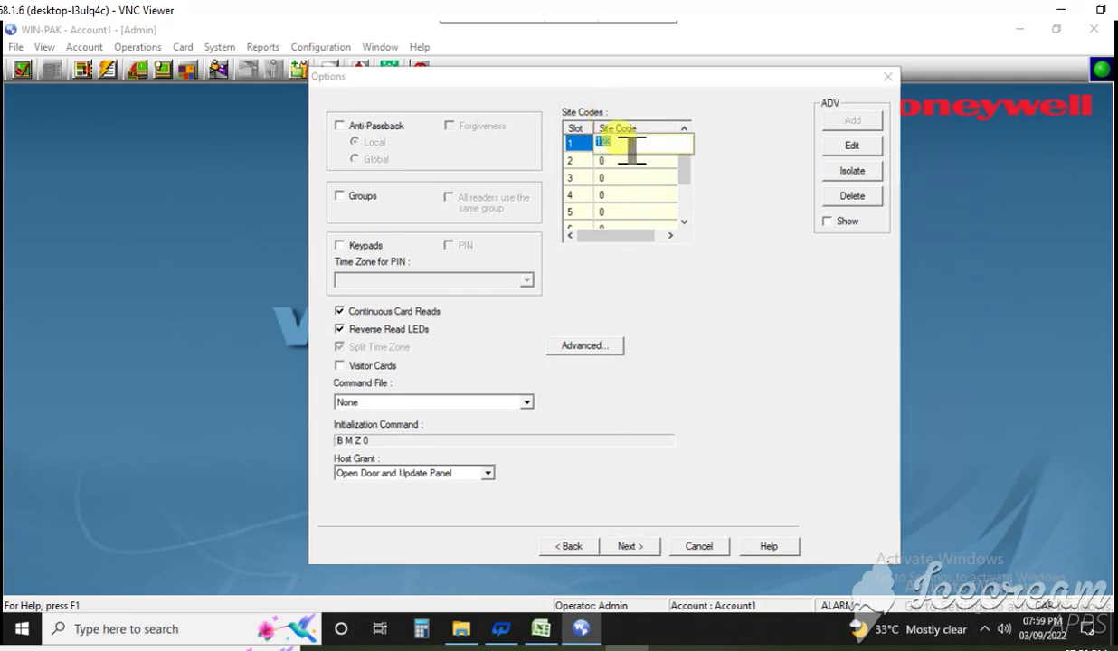
text(0)
click(634, 145)
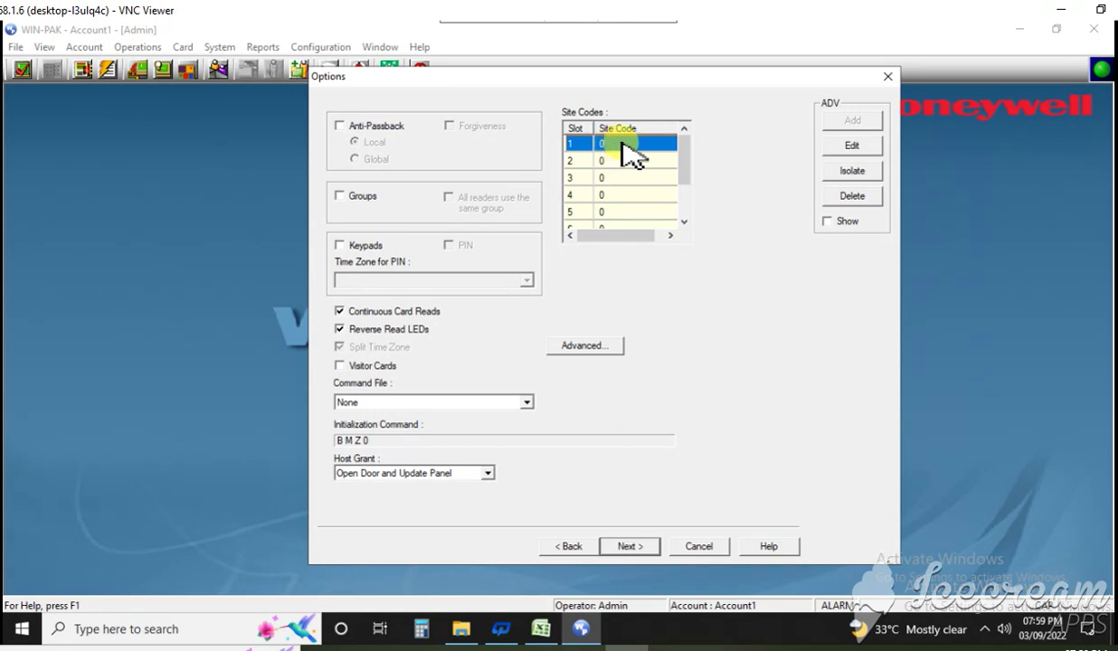
click(622, 142)
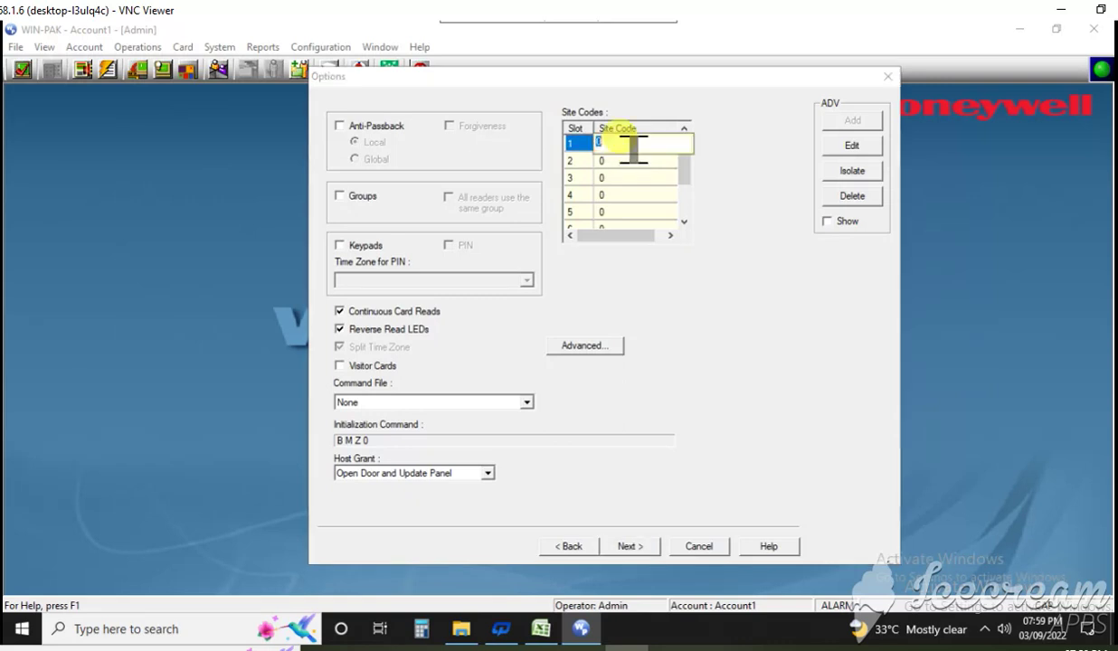
text(123)
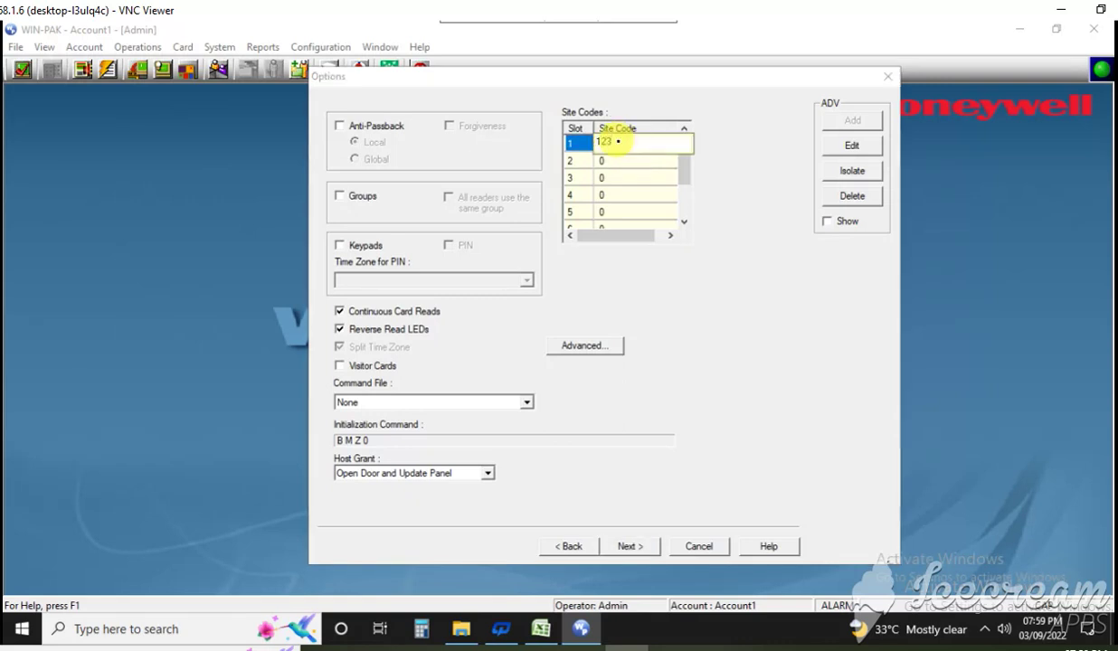
key(Return)
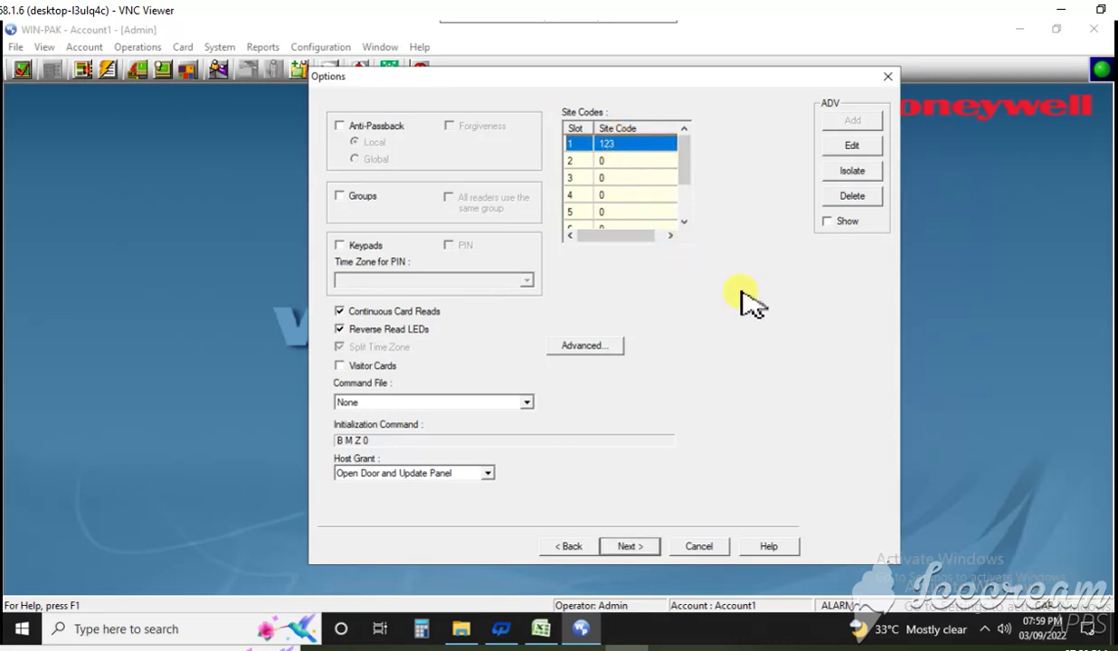
Proceed to the panel inputs and add an abstract device record for input 1 named "Main Panel - In 1_Exit_Switch"
click(633, 547)
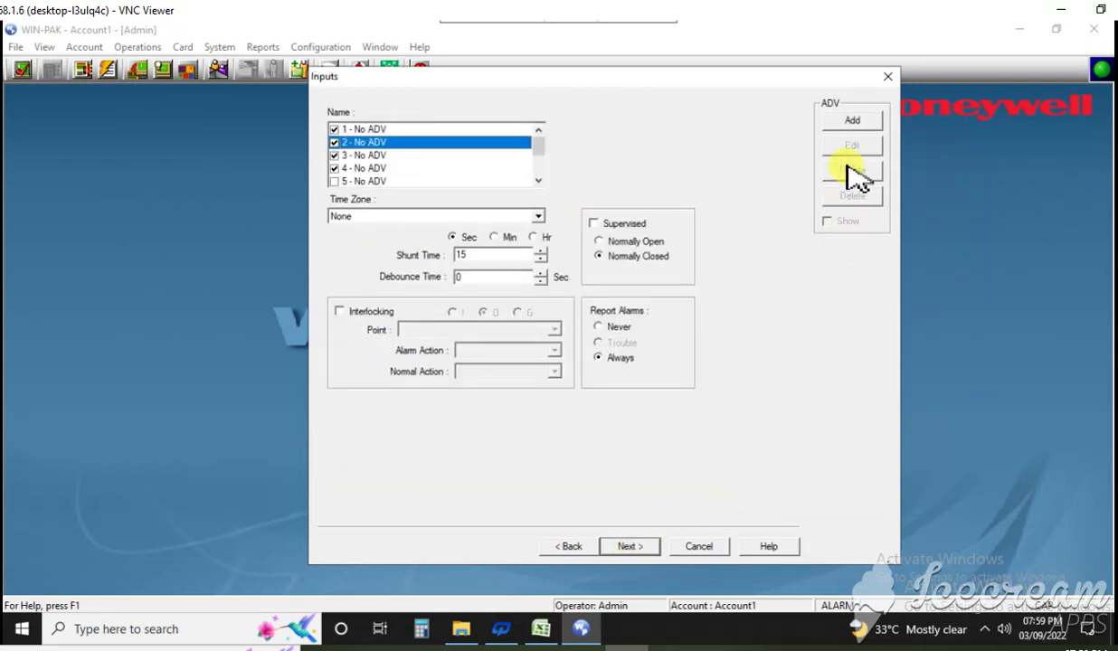
click(362, 130)
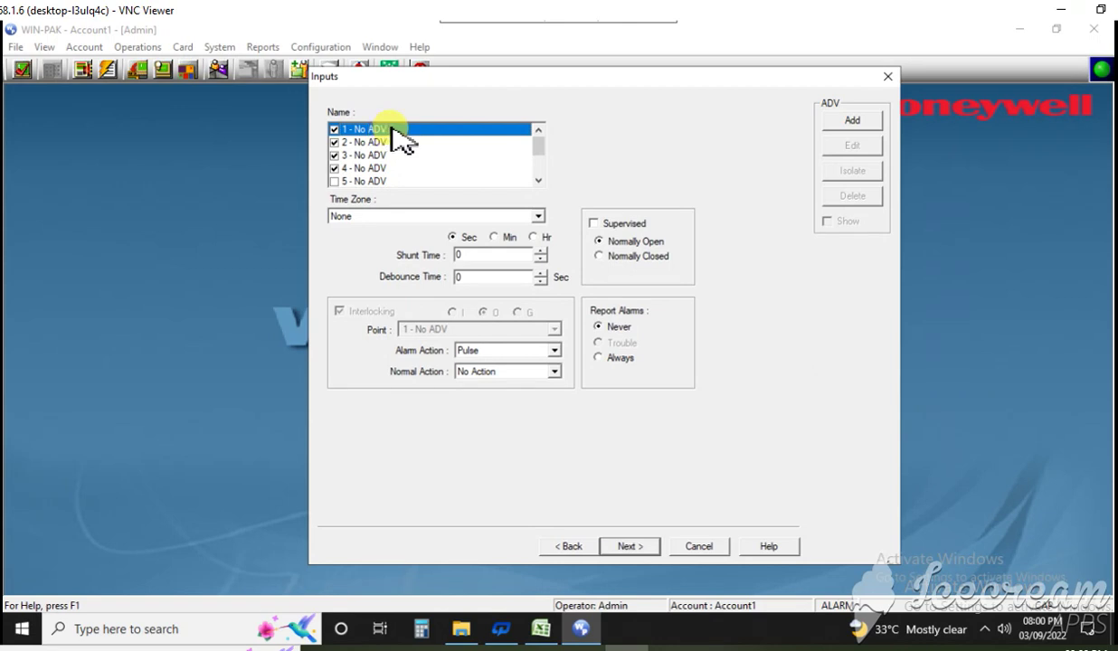
click(850, 122)
click(262, 123)
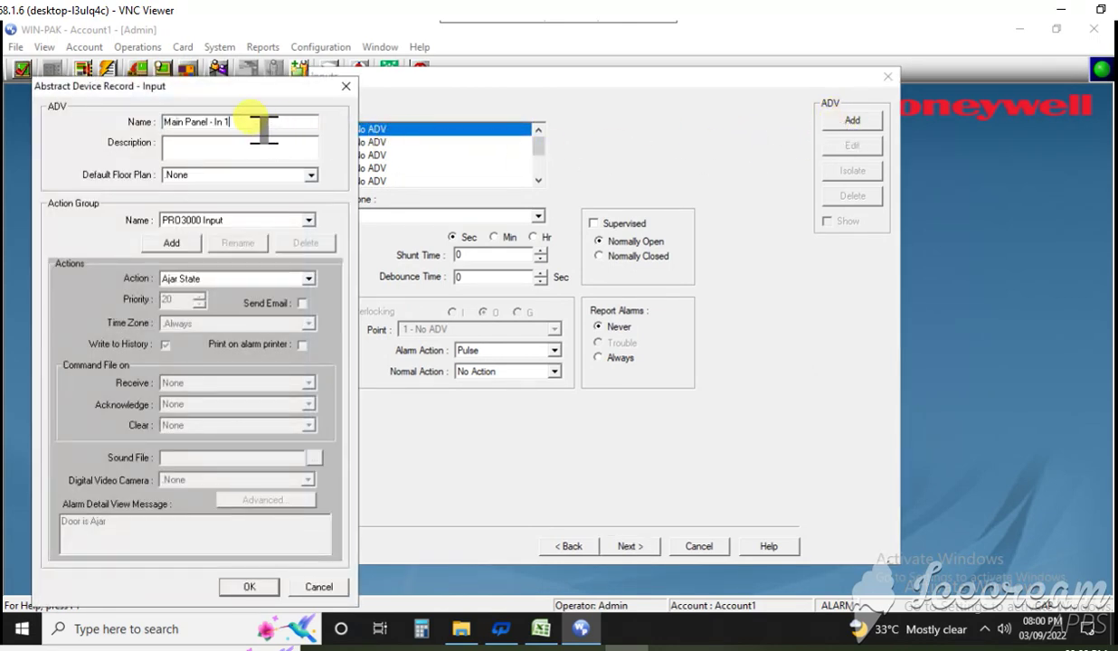
text(-)
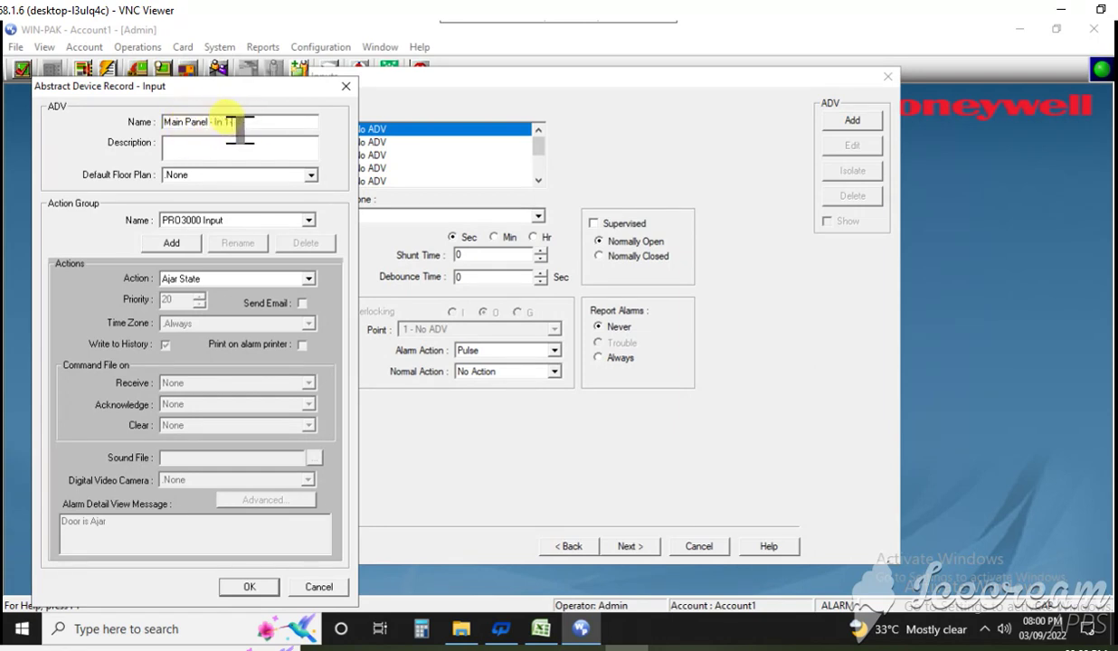
key(BackSpace)
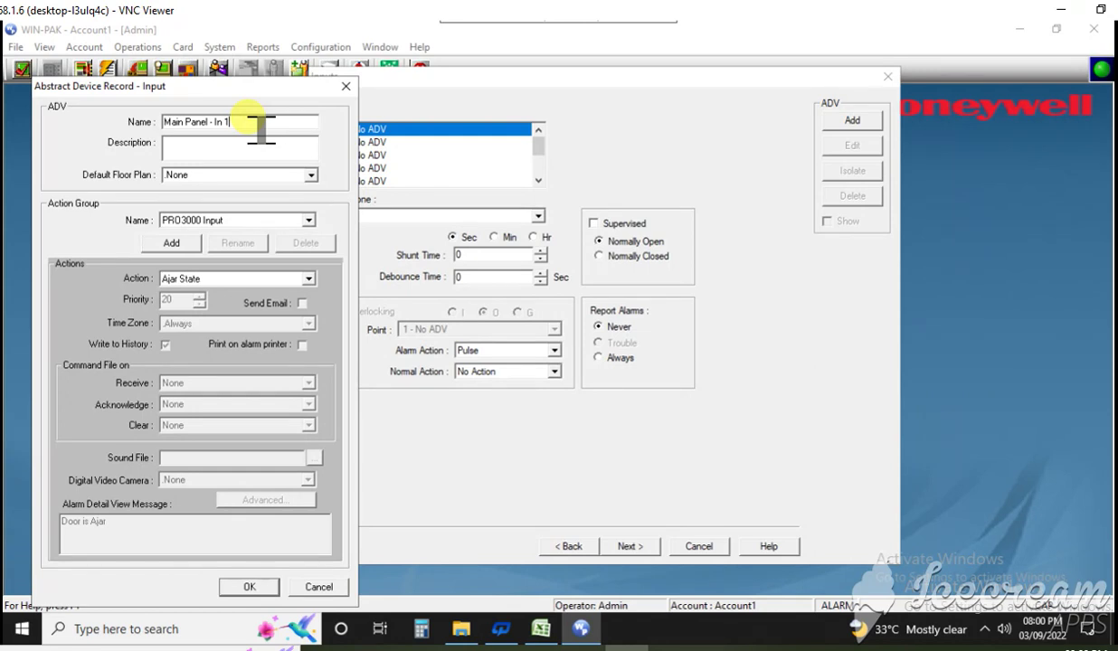
text(_Exit)
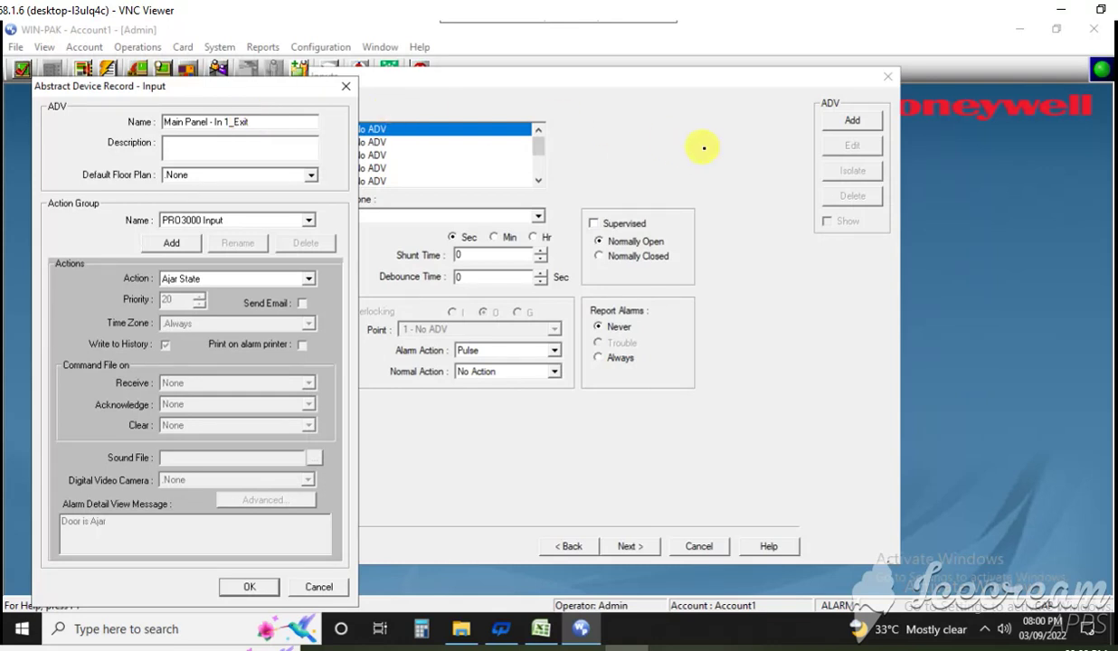
text(_Switch)
click(260, 588)
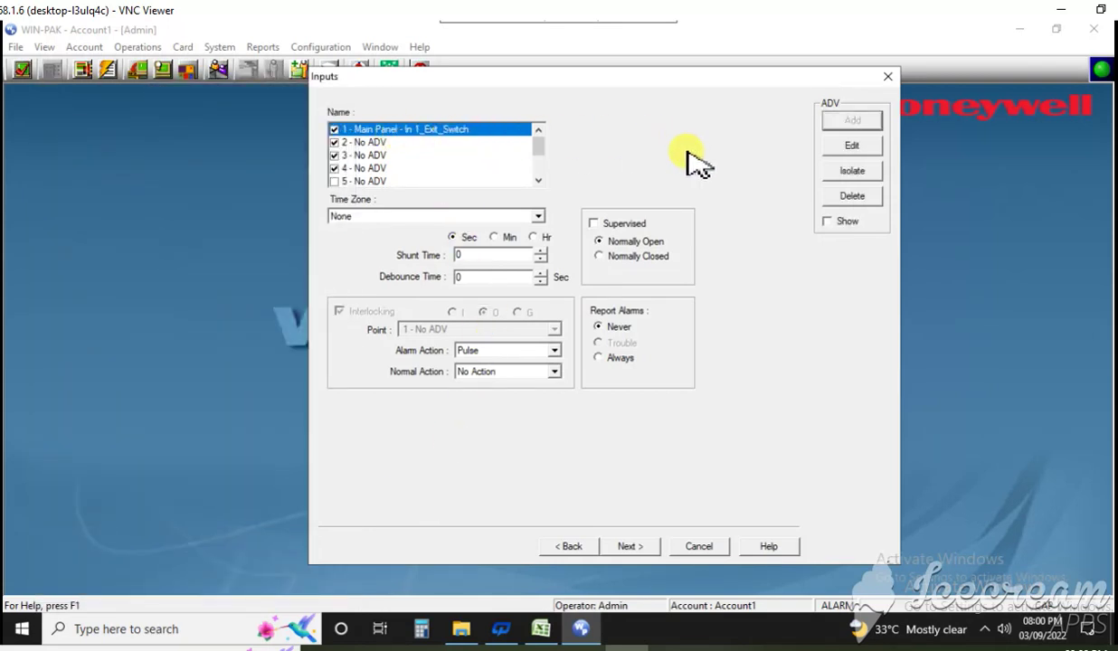
Add an abstract device record for input 2 named "Main Panel - In 2_MCS"
click(376, 143)
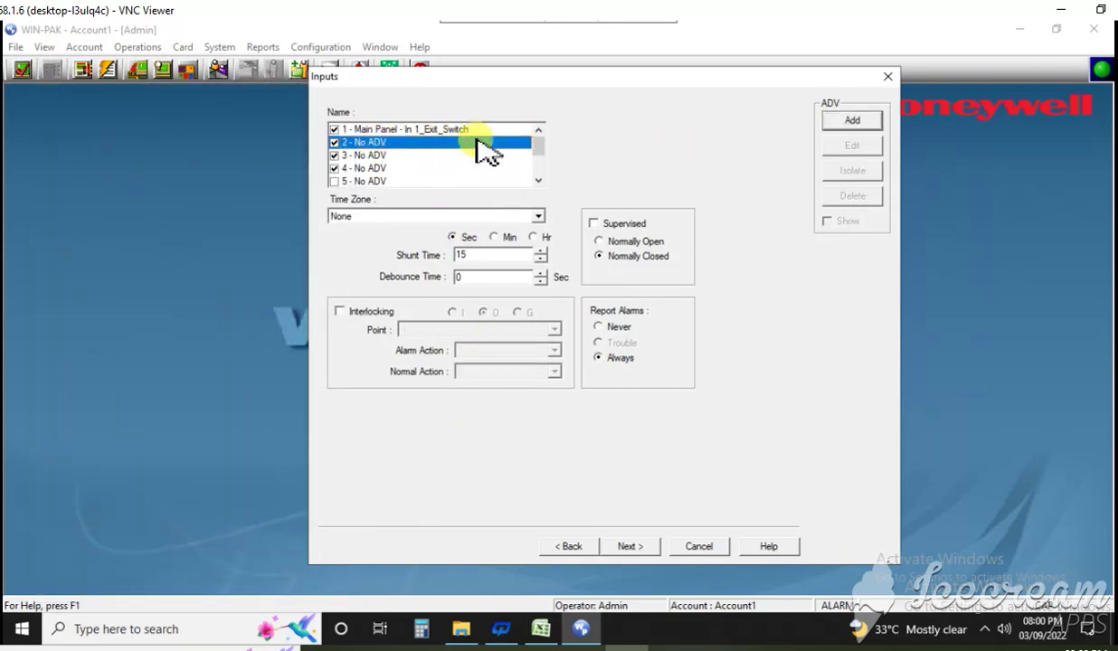
click(860, 122)
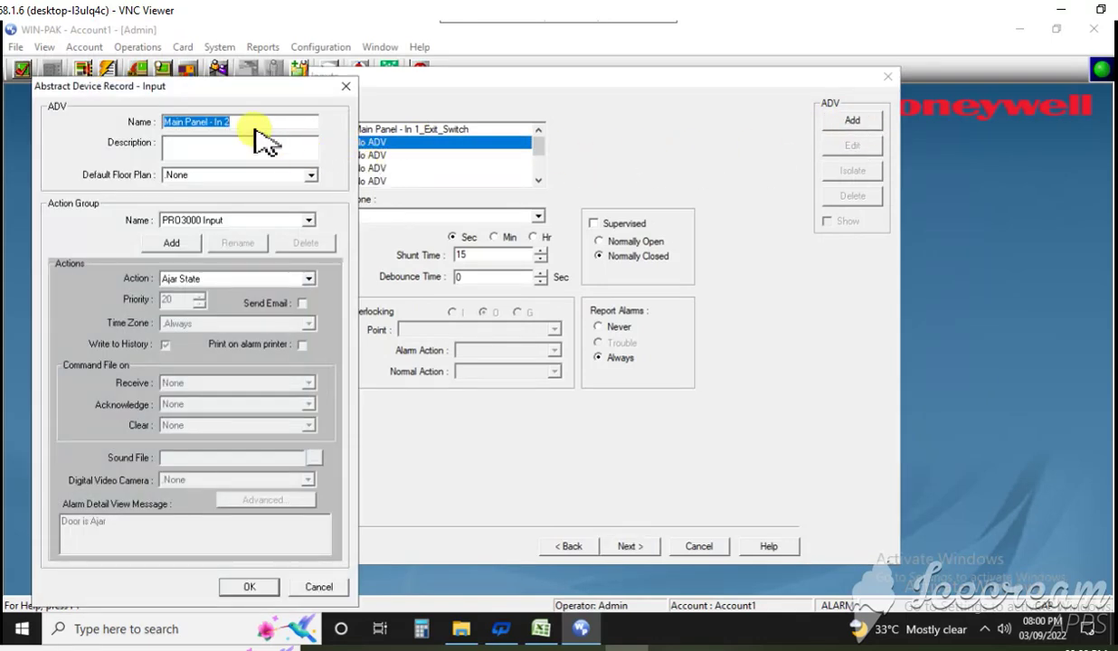
click(264, 126)
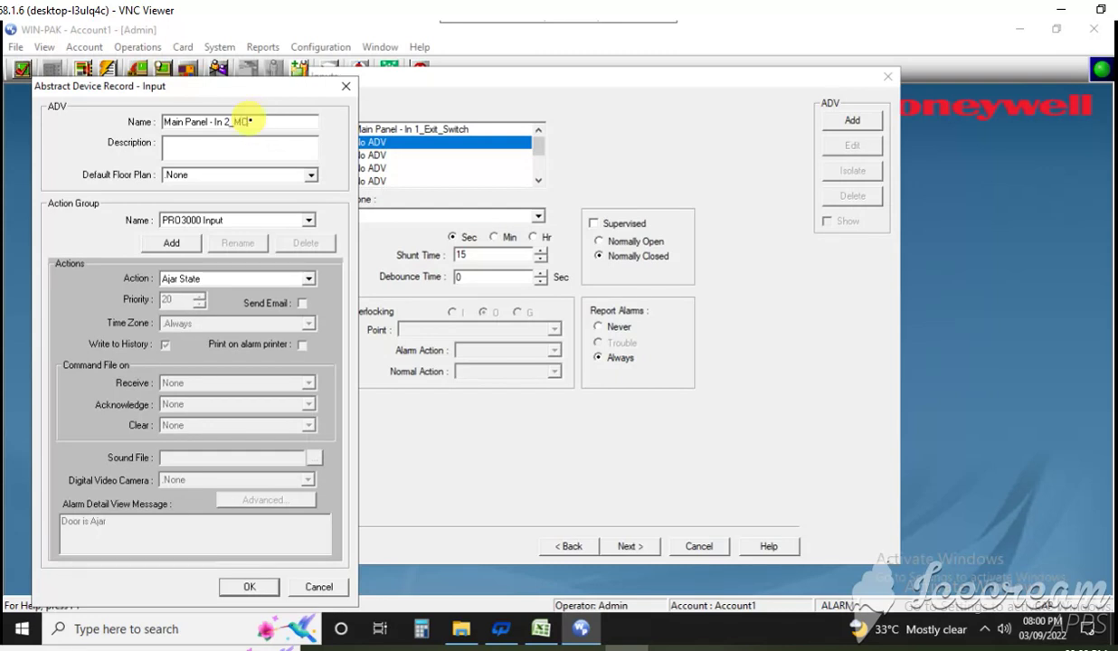
text(_MCS)
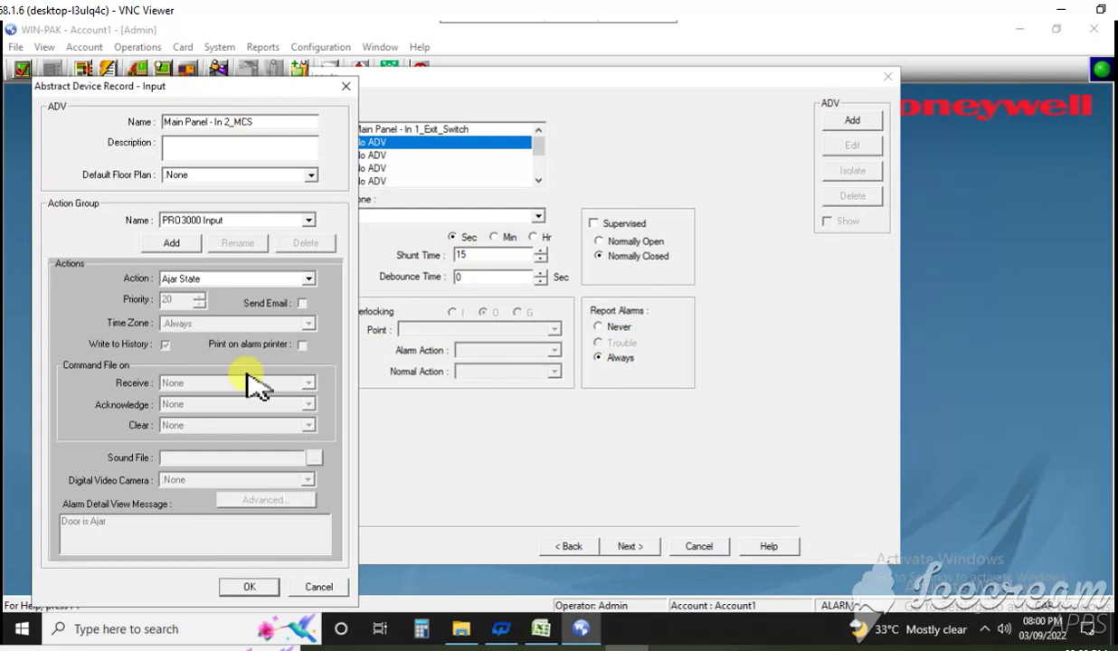
click(250, 587)
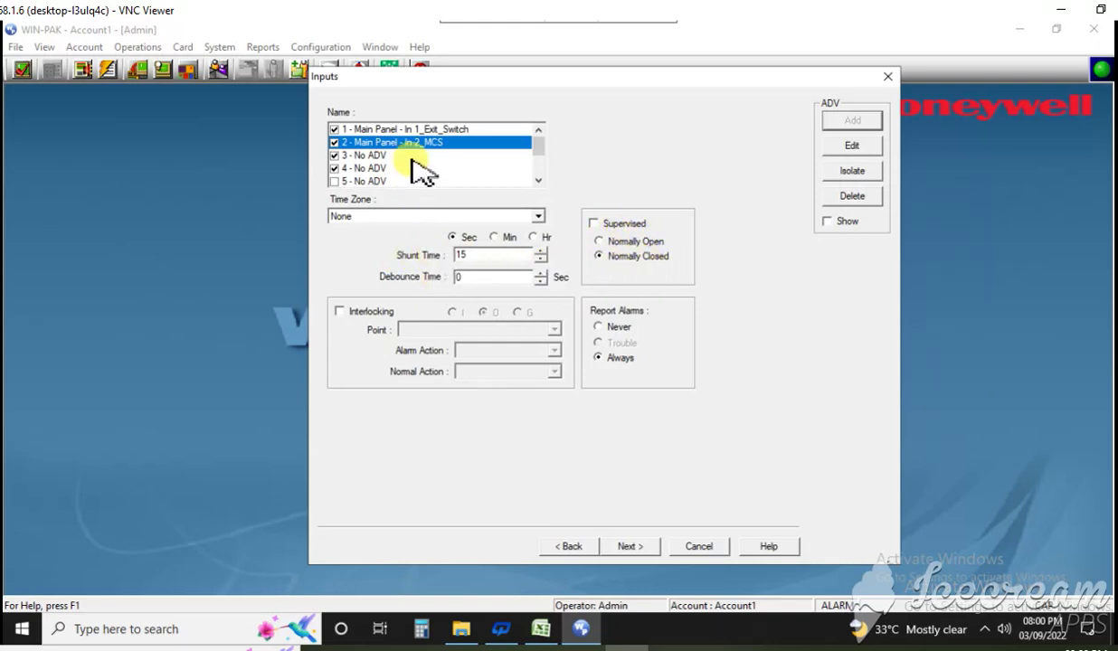
Compare the shunt time, contact type and alarm reporting of inputs 1 and 2, and proceed to the panel outputs
click(413, 131)
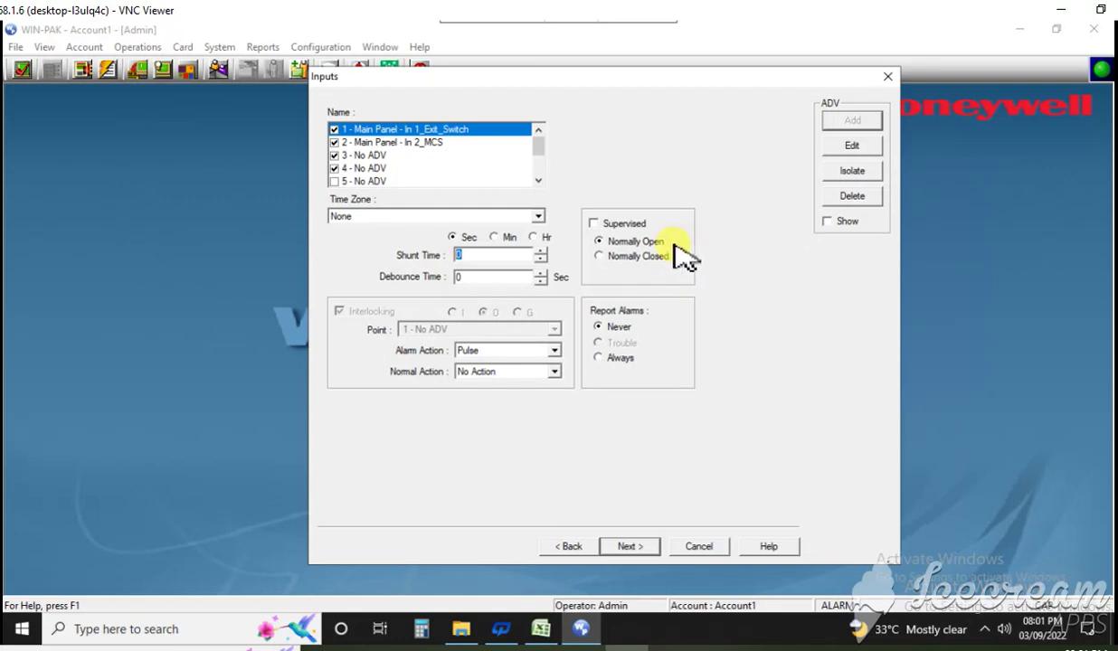
click(403, 143)
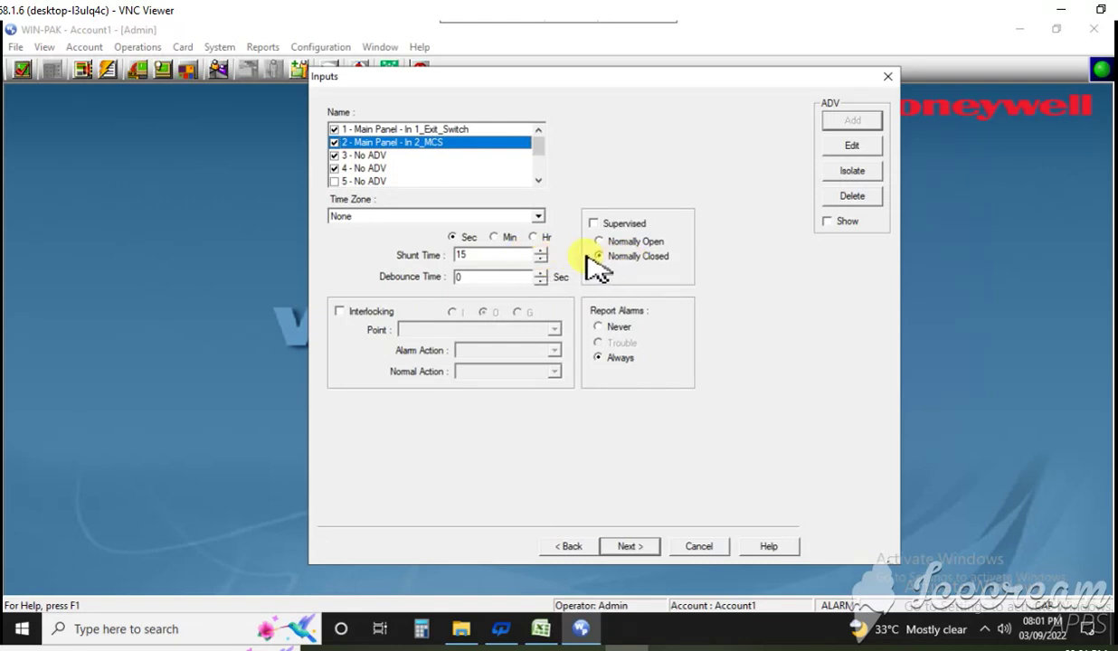
click(427, 129)
click(431, 143)
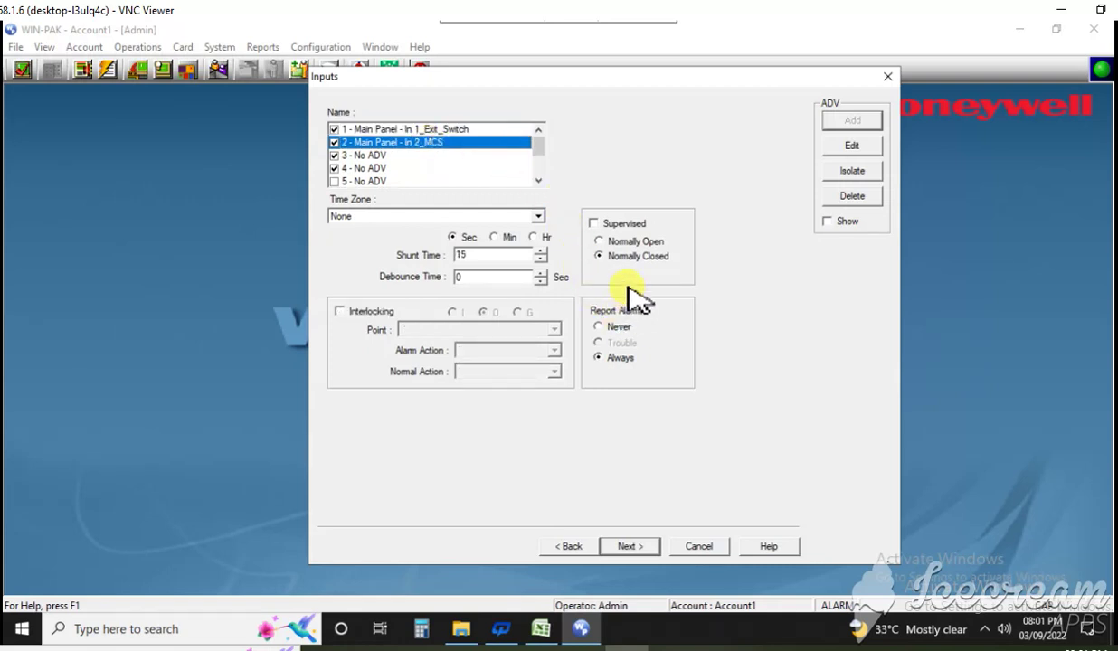
click(633, 546)
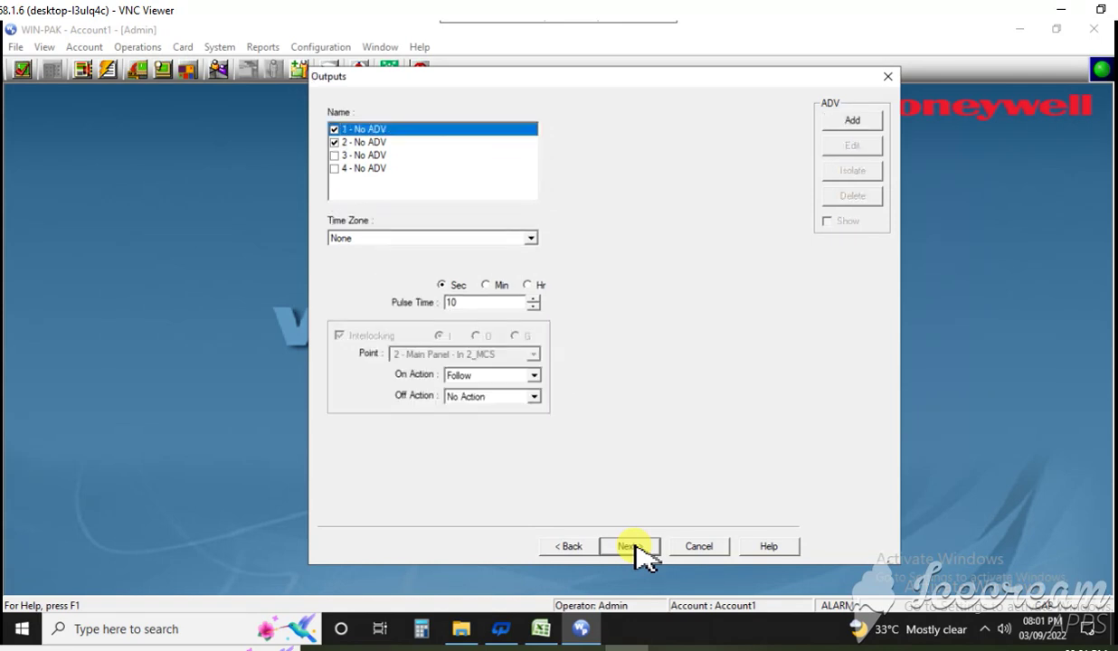